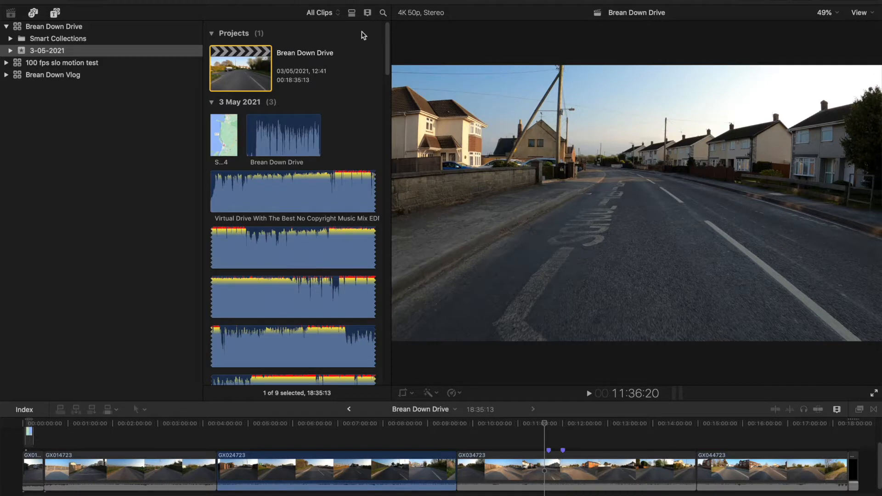
Play the Brean Down Drive project full screen from about 10:15 to 10:27, then return to the editing view.
click(236, 69)
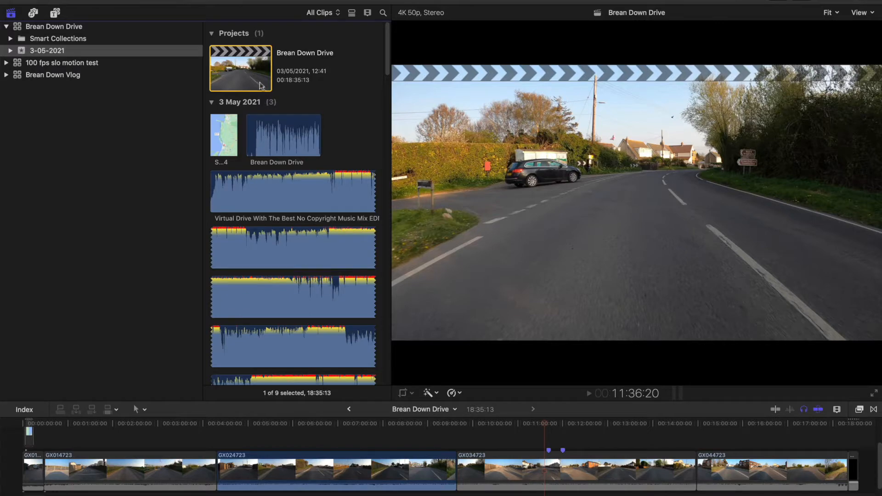
click(486, 456)
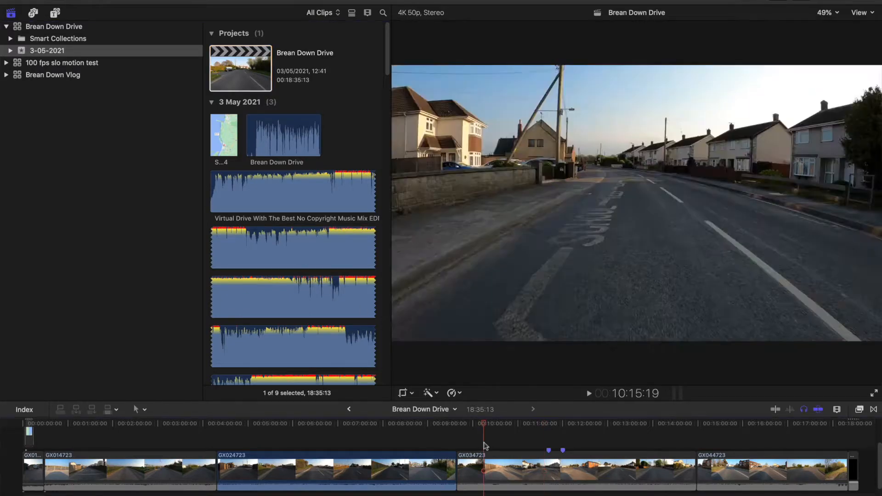
key(space)
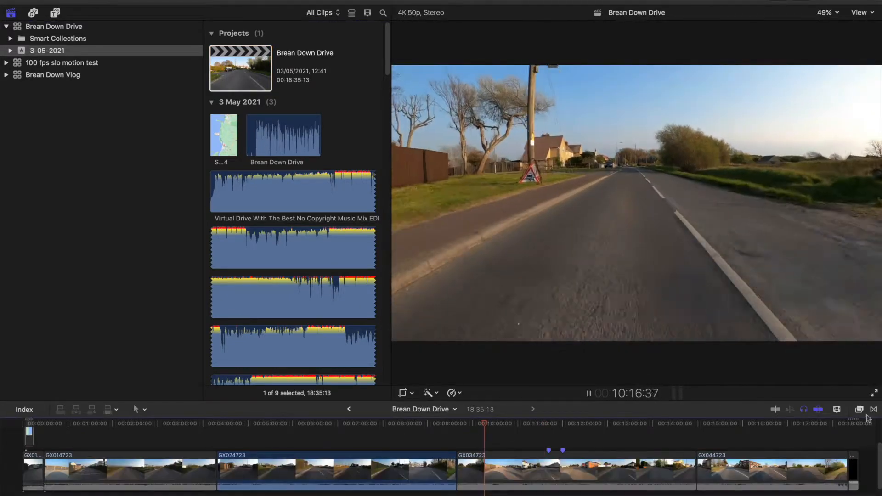
click(873, 393)
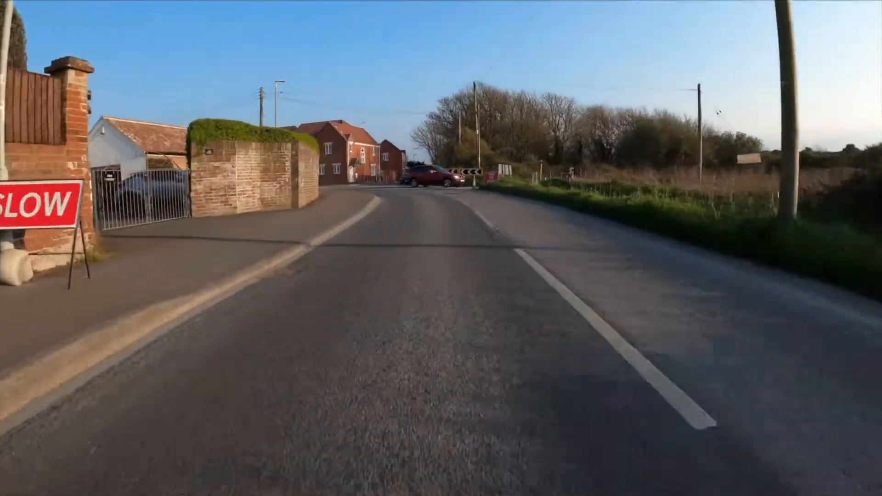
key(space)
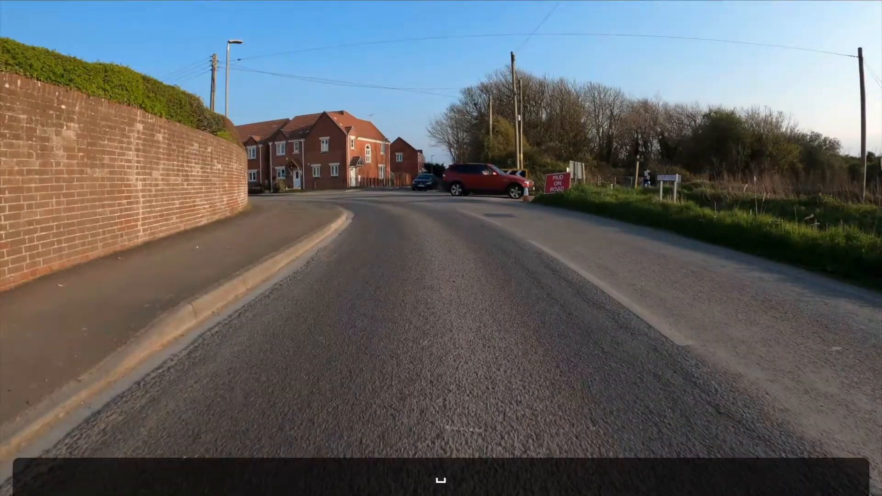
key(Escape)
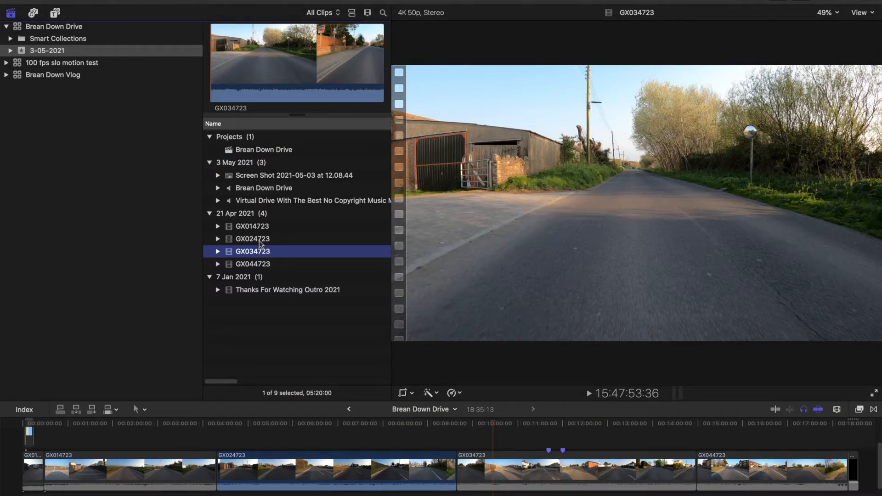
Create a 4K project named "25fps test" from clip GX034723 with the frame rate set to 25p.
right_click(256, 255)
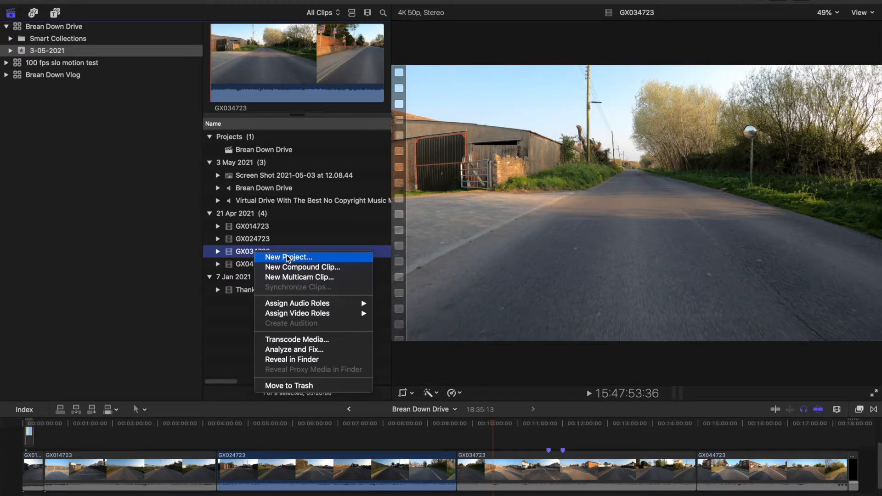
click(288, 257)
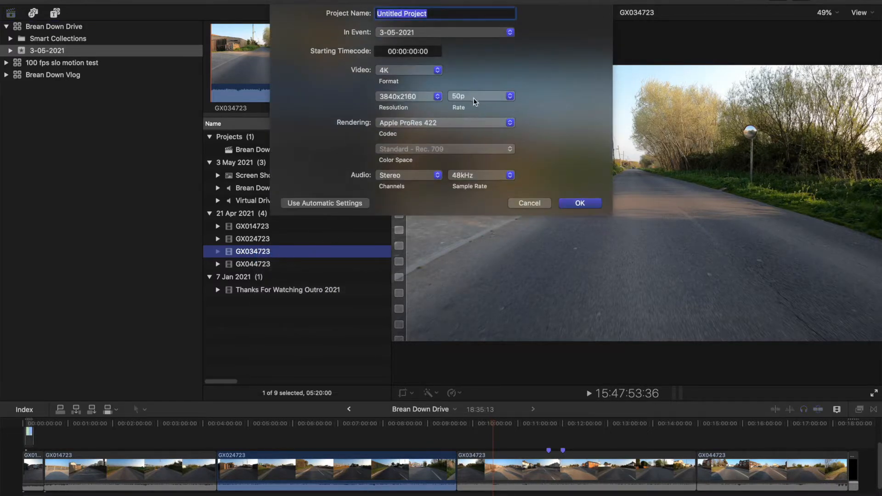
click(475, 101)
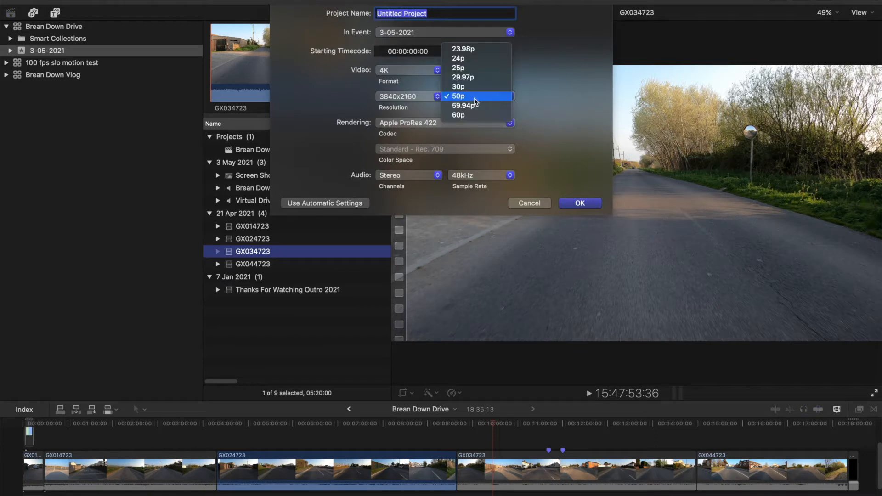
click(478, 69)
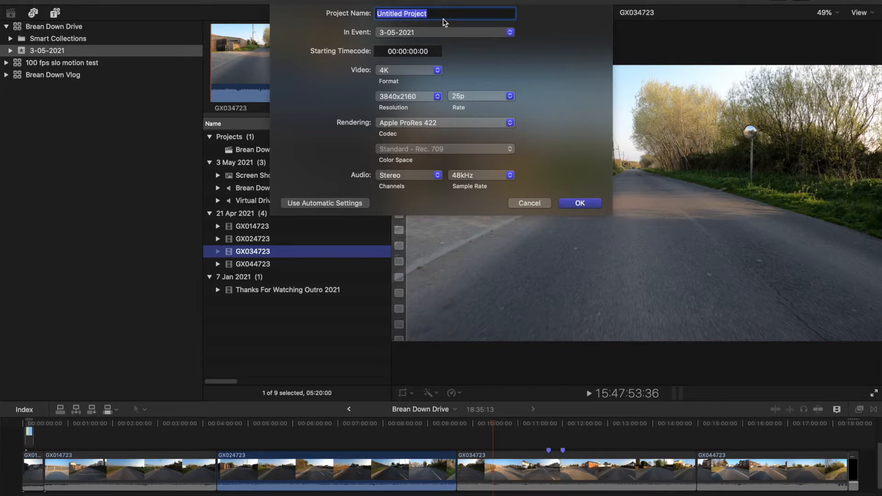
text(25fps)
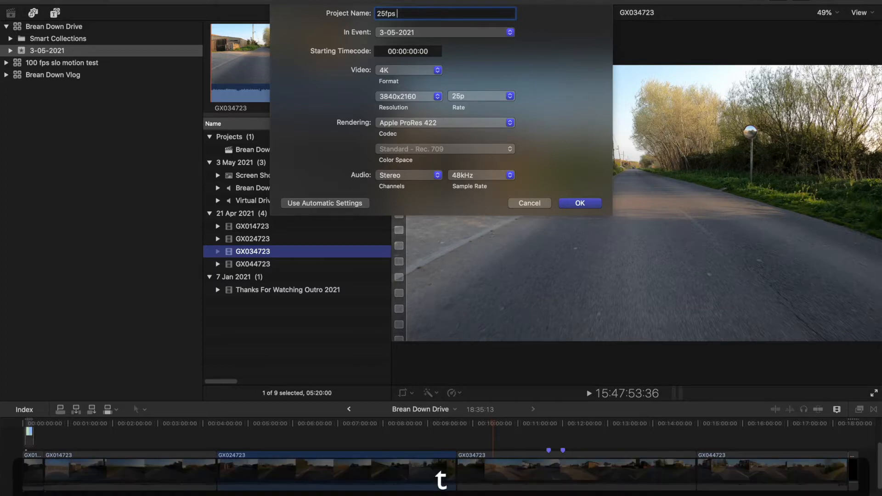
text( test)
key(Return)
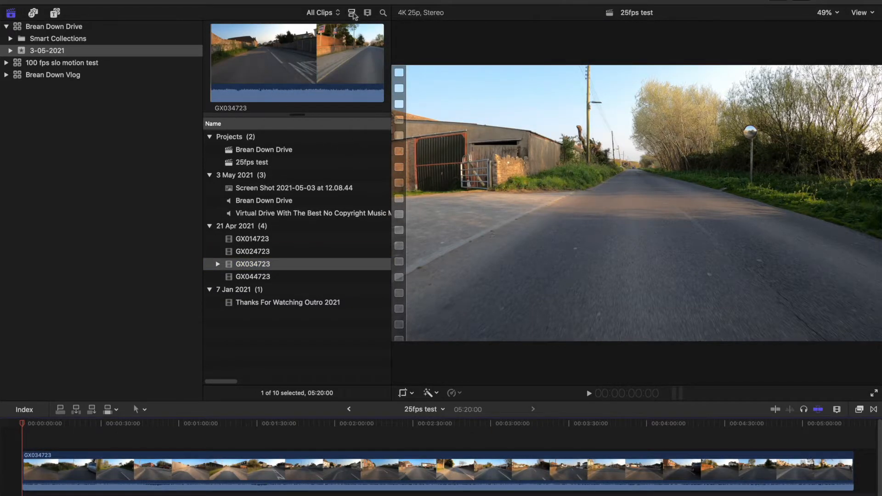
Switch the browser to filmstrip view and reopen the Brean Down Drive project in the timeline.
click(352, 14)
scroll(248, 138, up, 10)
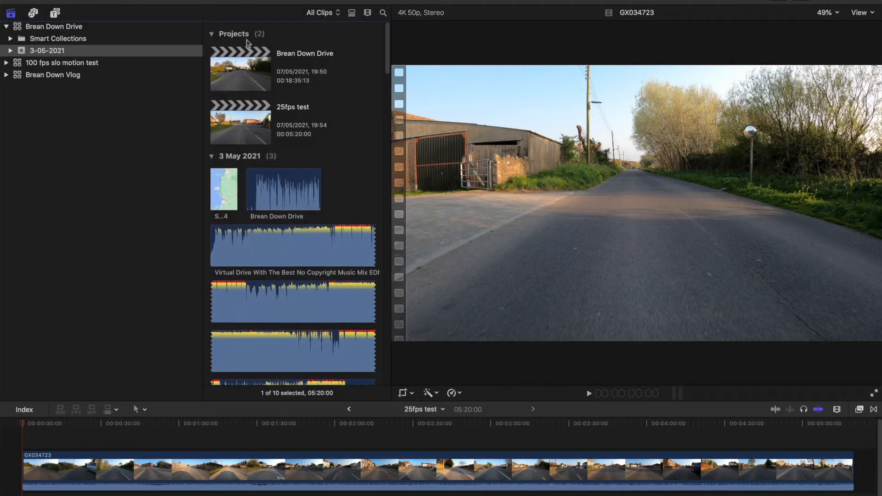
click(248, 122)
click(252, 75)
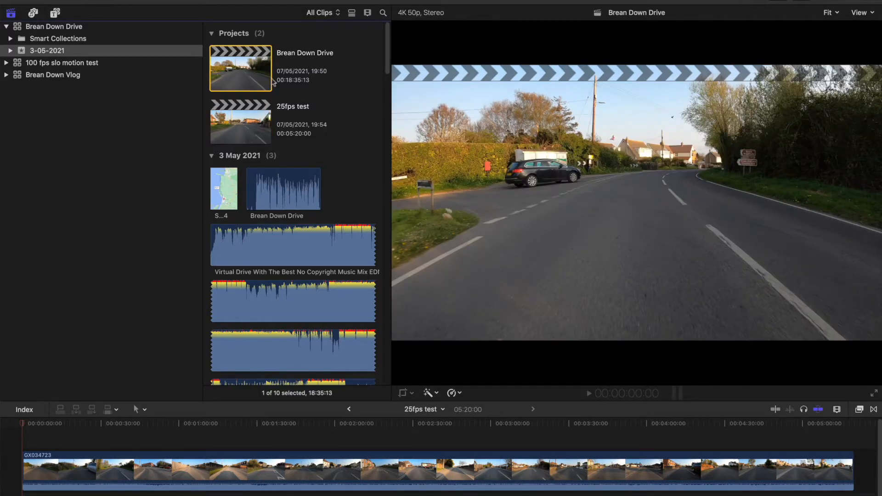
double_click(265, 76)
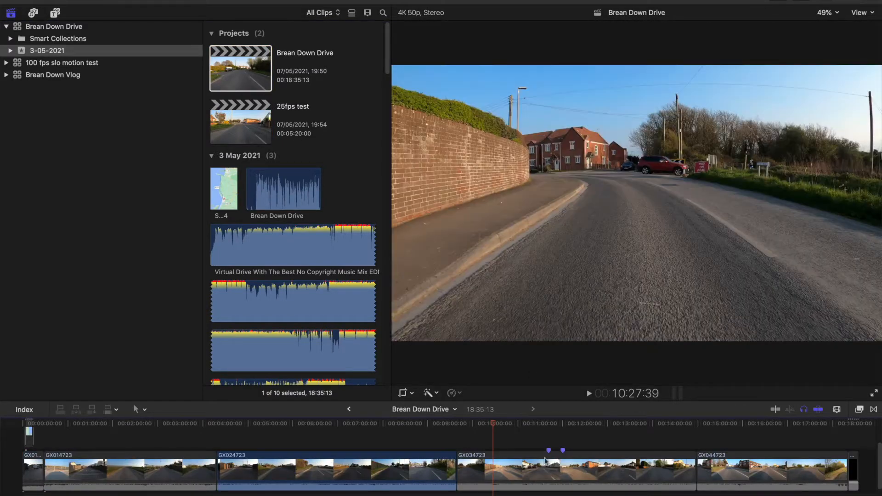
Play the Brean Down Drive timeline full screen from about 11:33 to 12:04, then exit full screen.
click(547, 447)
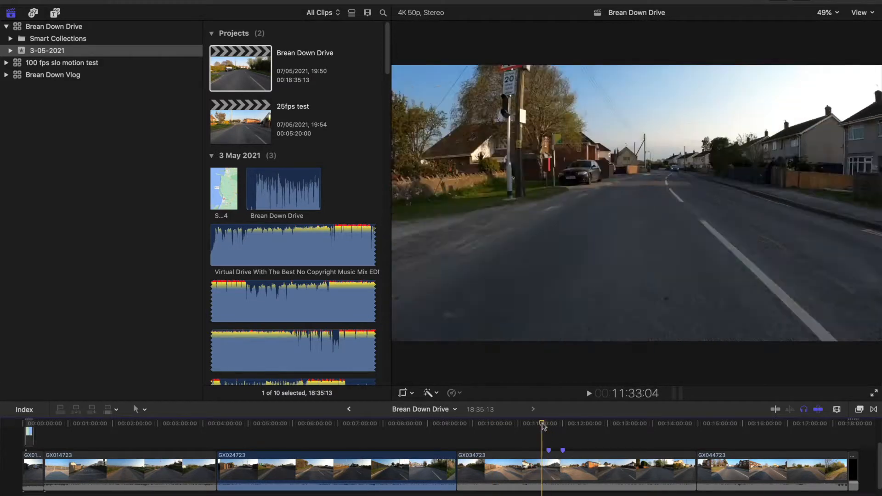
click(874, 394)
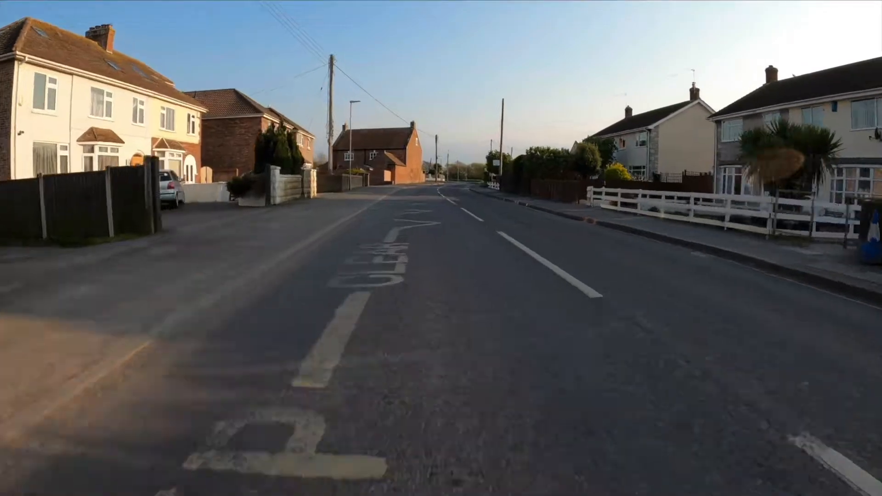
mouse_move(444, 406)
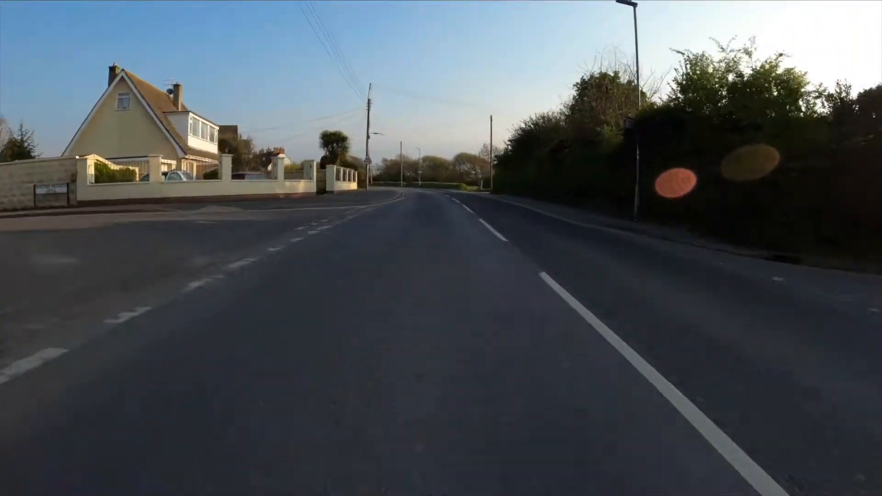
key(space)
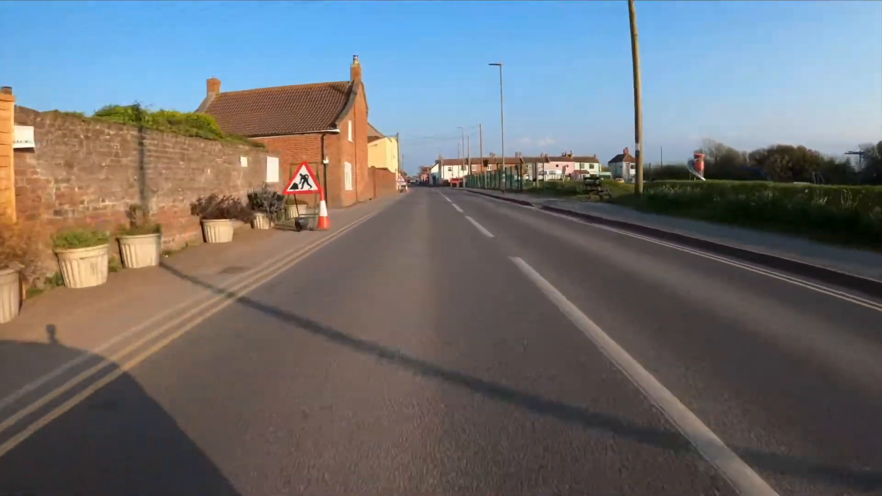
key(space)
key(Escape)
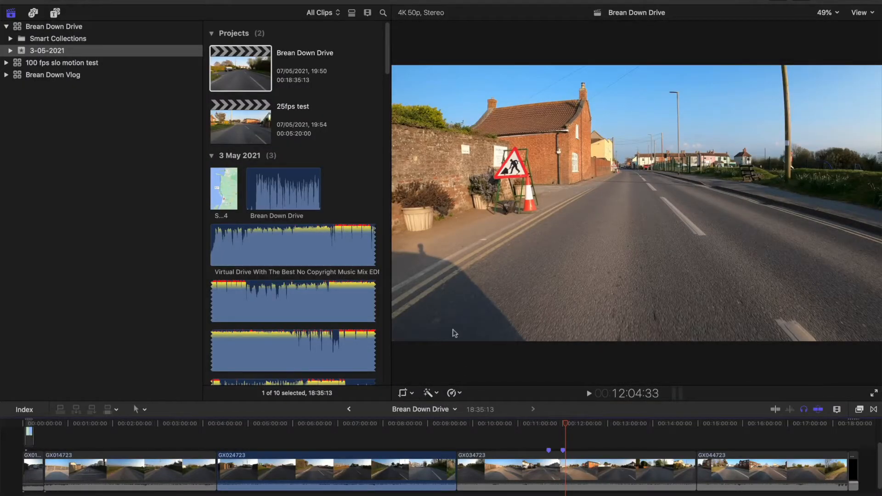
Open the 25fps test project and lower the system volume while briefly test-playing the clip around 2:09 to 2:13.
click(245, 128)
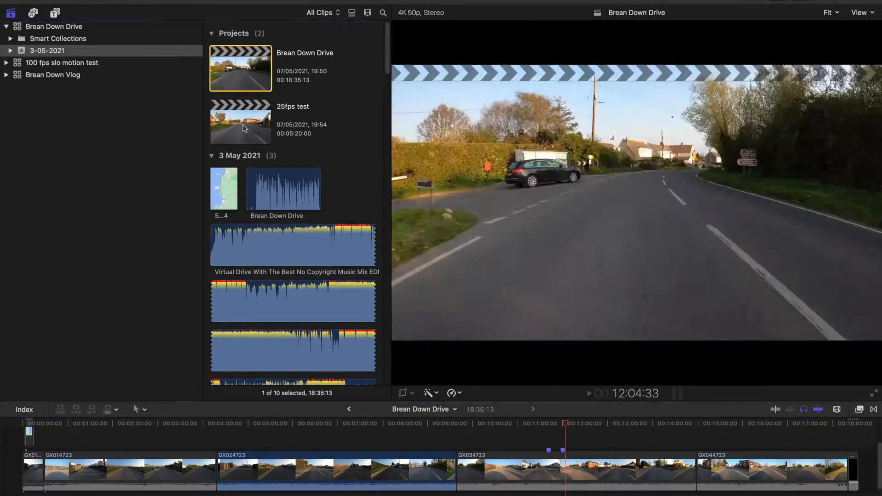
double_click(250, 123)
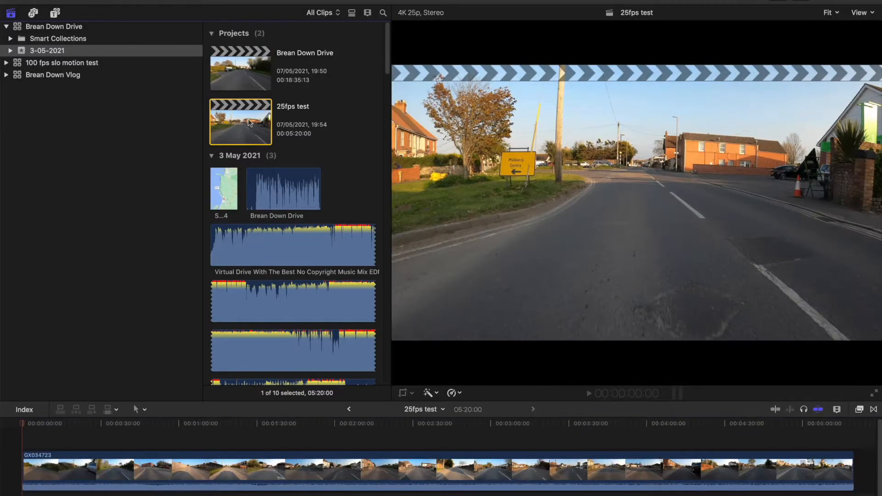
click(371, 447)
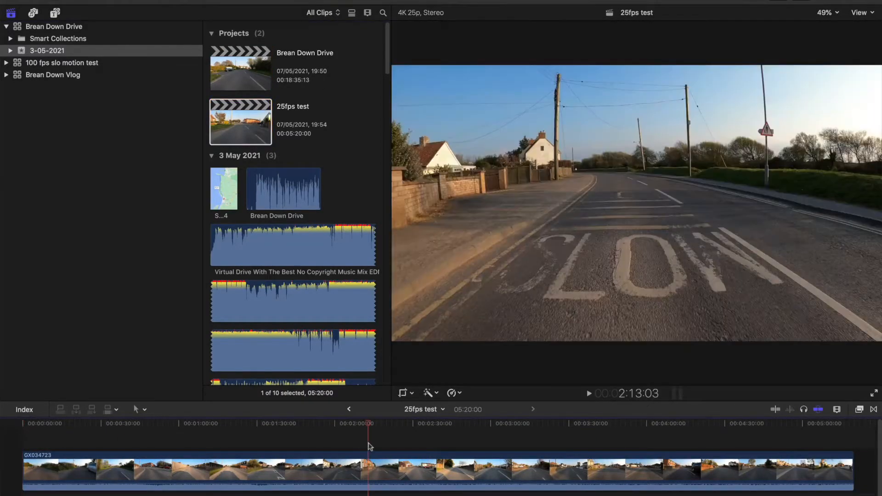
key(space)
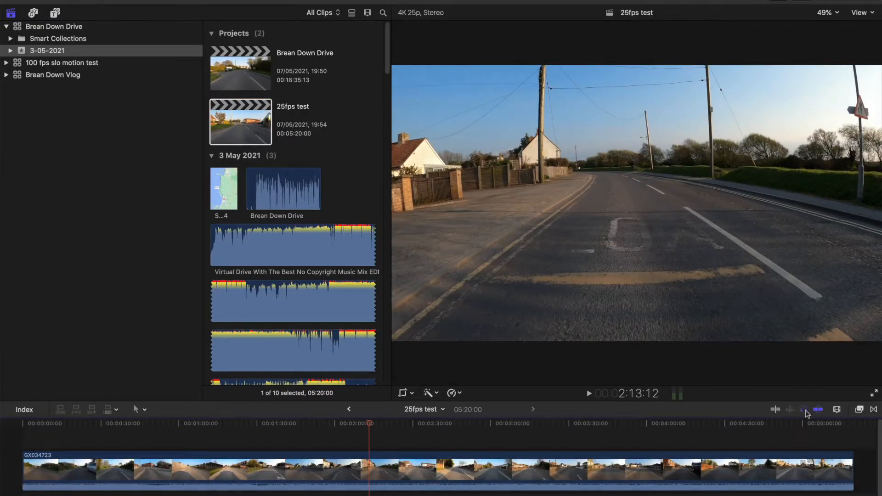
key(space)
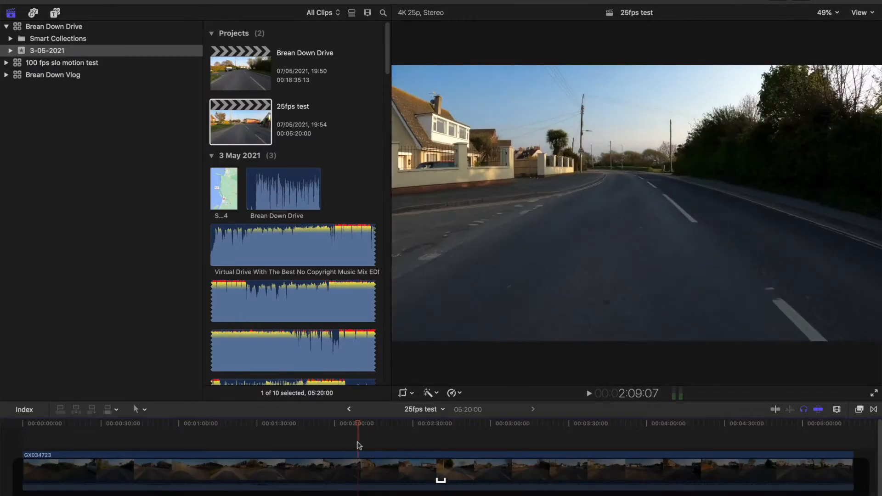
key(XF86AudioLowerVolume)
key(space)
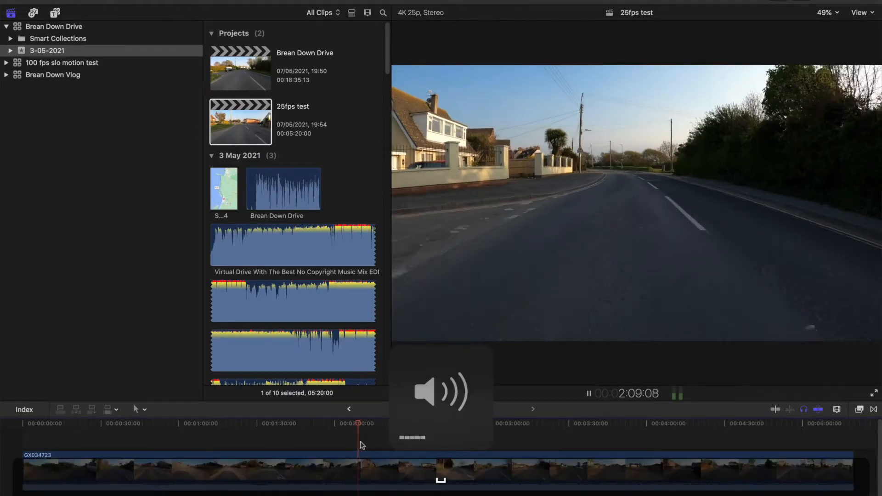
key(space)
Locate the school road-marking stretch in the 25fps test timeline and play it full screen from about 2:00 to 2:25.
click(385, 438)
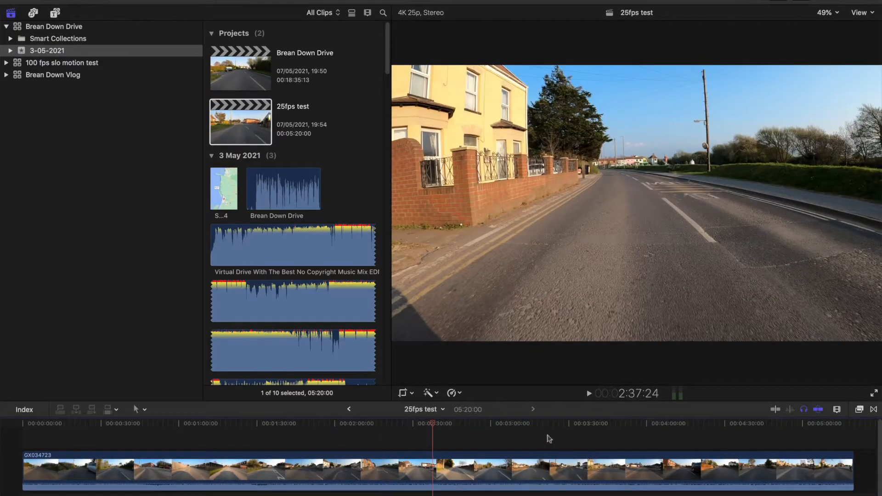
click(574, 438)
scroll(575, 438, right, 5)
click(516, 447)
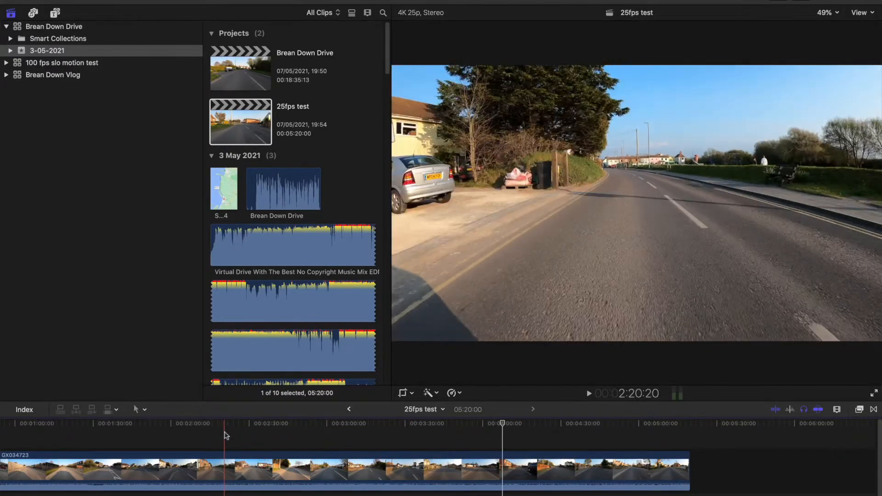
scroll(223, 436, left, 5)
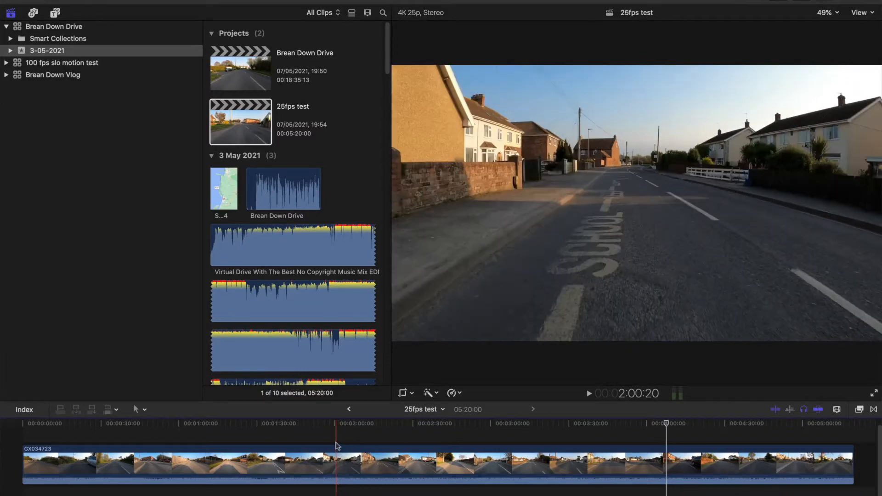
click(335, 442)
key(space)
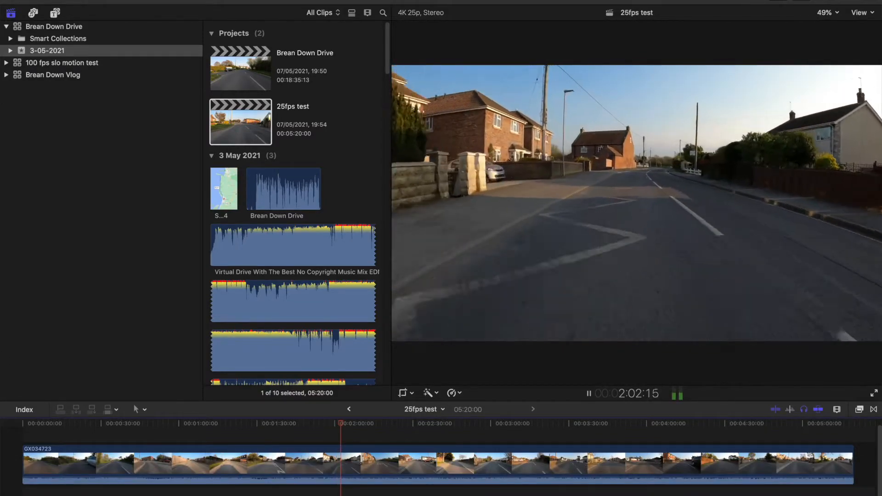
key(super+shift+f)
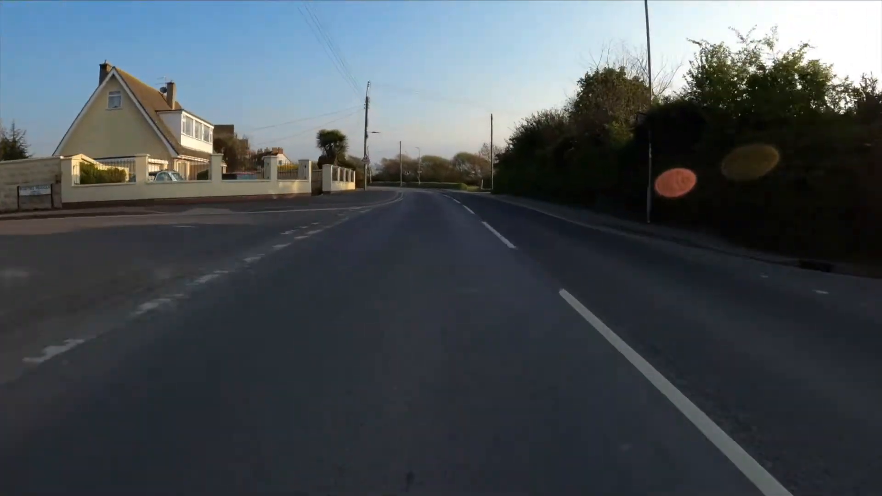
mouse_move(789, 376)
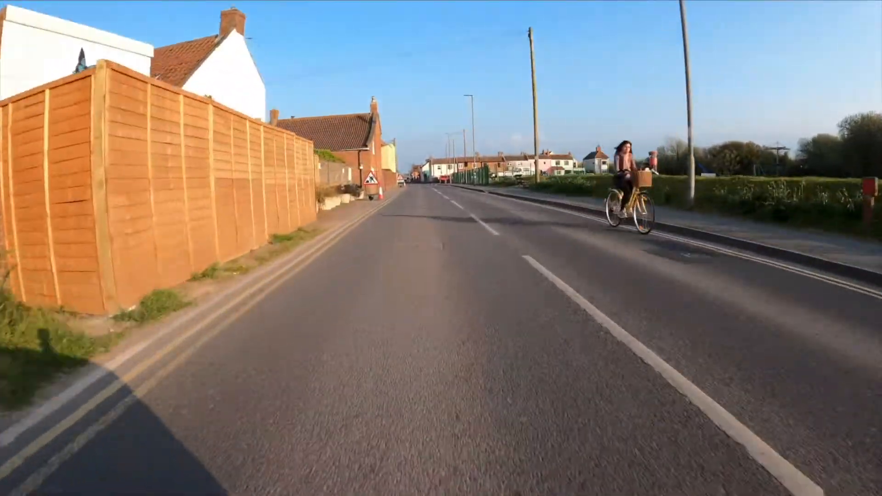
key(space)
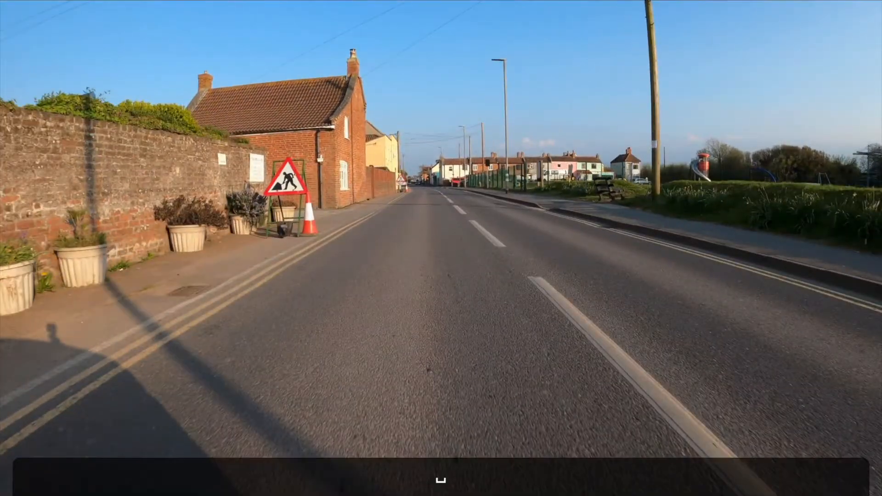
key(Escape)
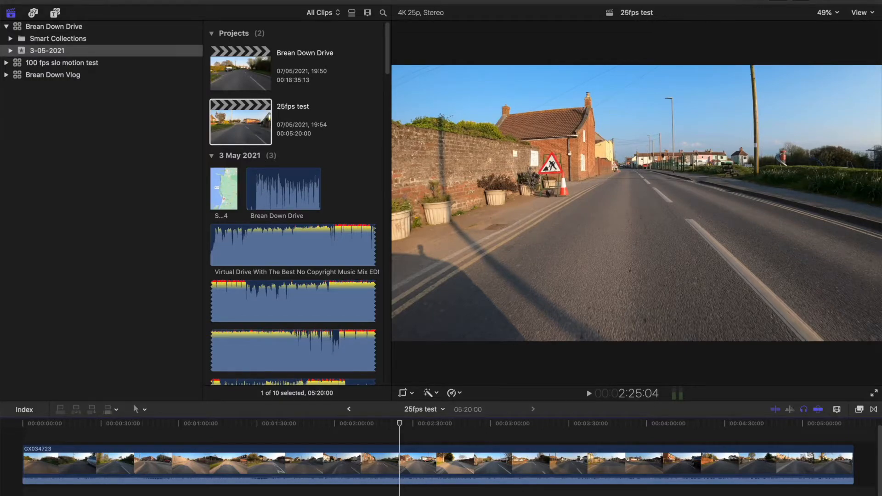
Hide the browser so the viewer fills the area above the 25fps test timeline.
key(ctrl+super+1)
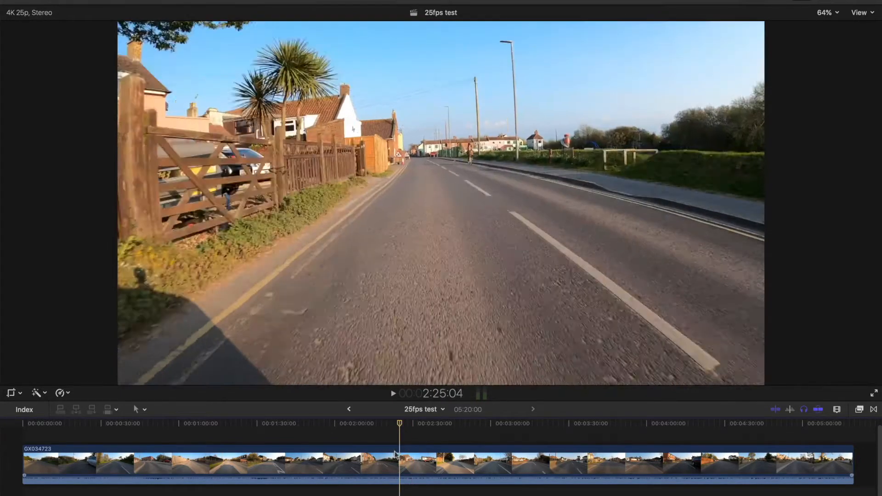
Turn off skimming and slow the GX034723 clip in the 25fps test timeline to 50% speed with the retime editor.
key(s)
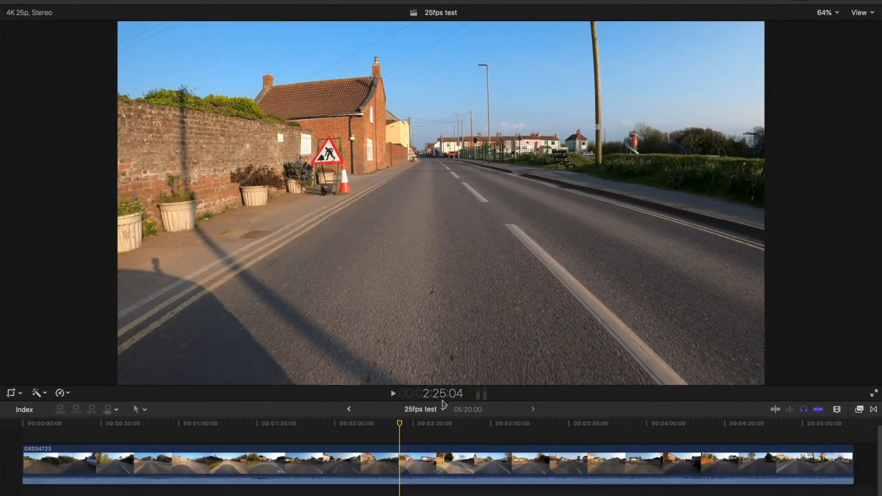
click(406, 454)
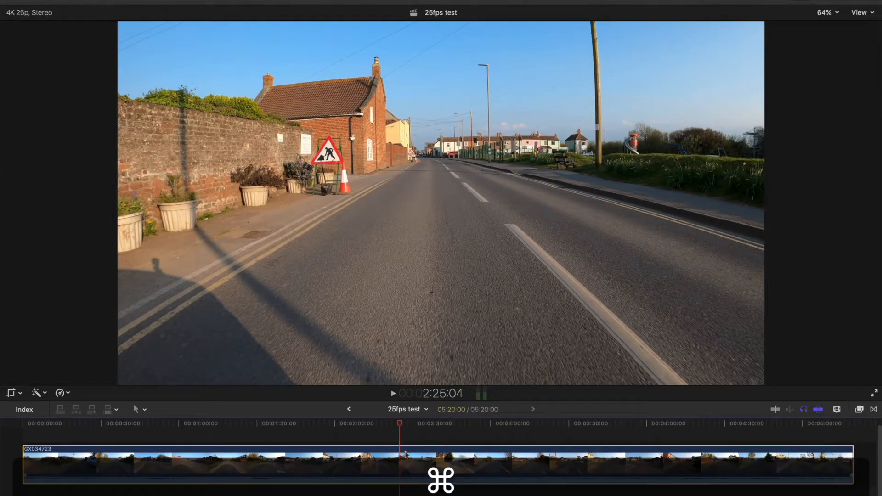
key(super+r)
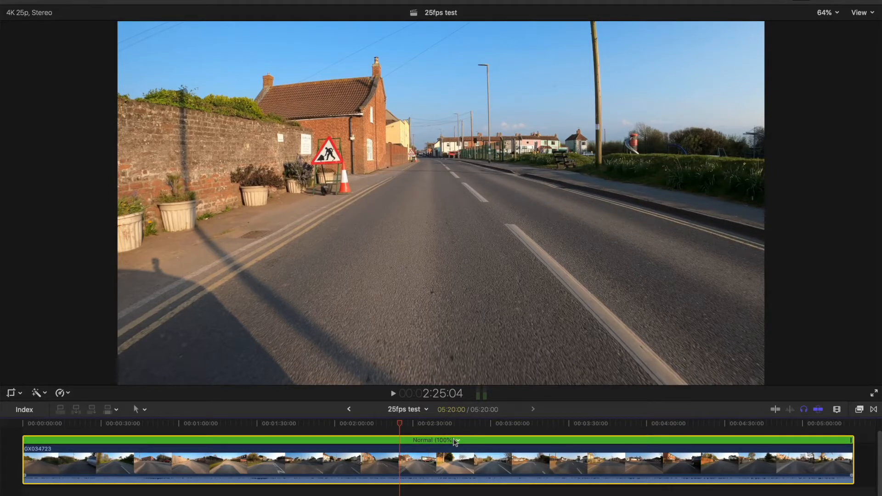
click(457, 441)
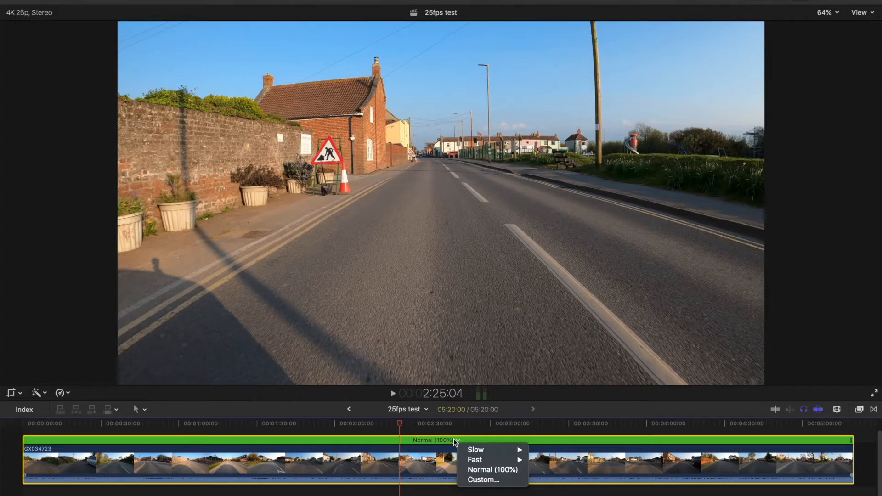
mouse_move(488, 452)
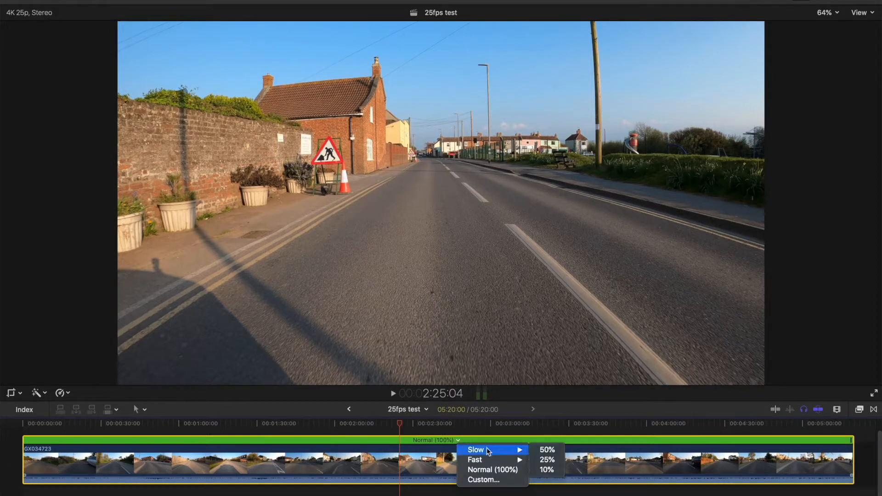
click(549, 451)
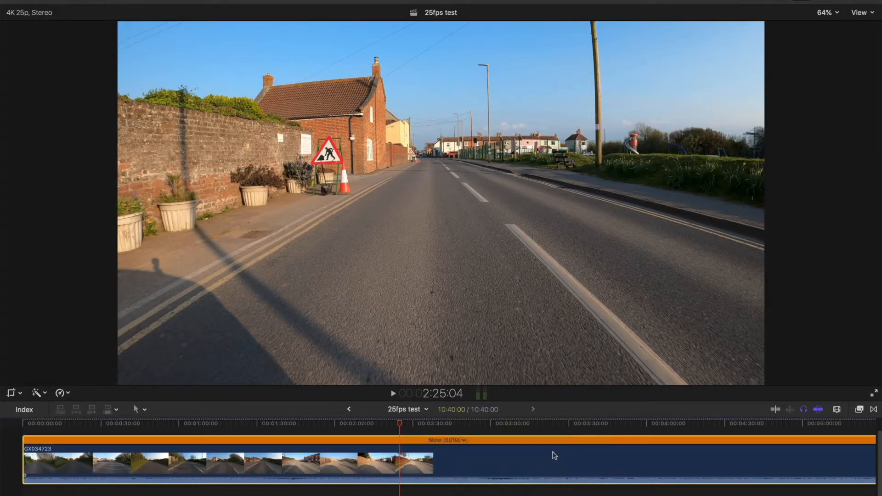
Fit the slowed clip in the timeline, locate the road stretch around 4:40, and play it full screen.
key(shift+z)
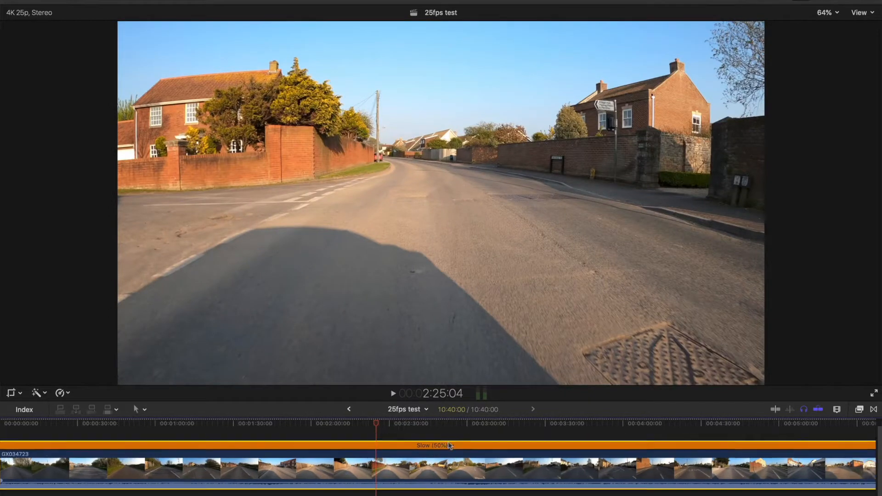
click(276, 437)
click(307, 436)
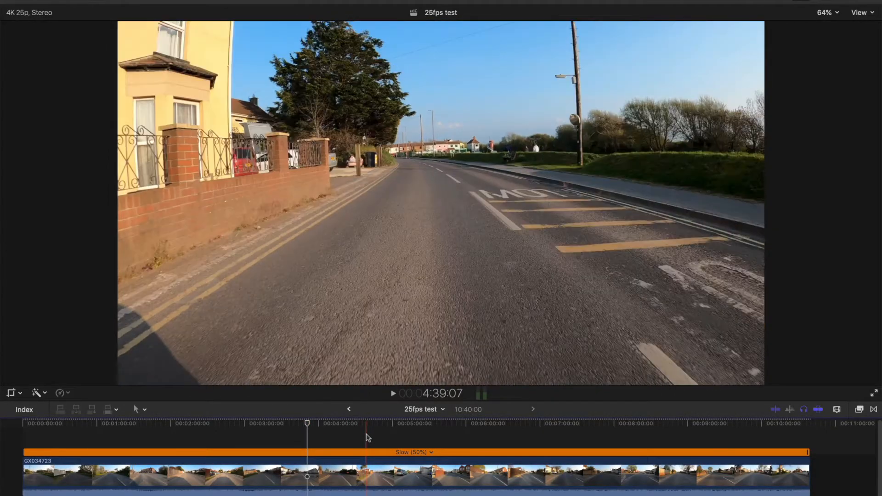
key(s)
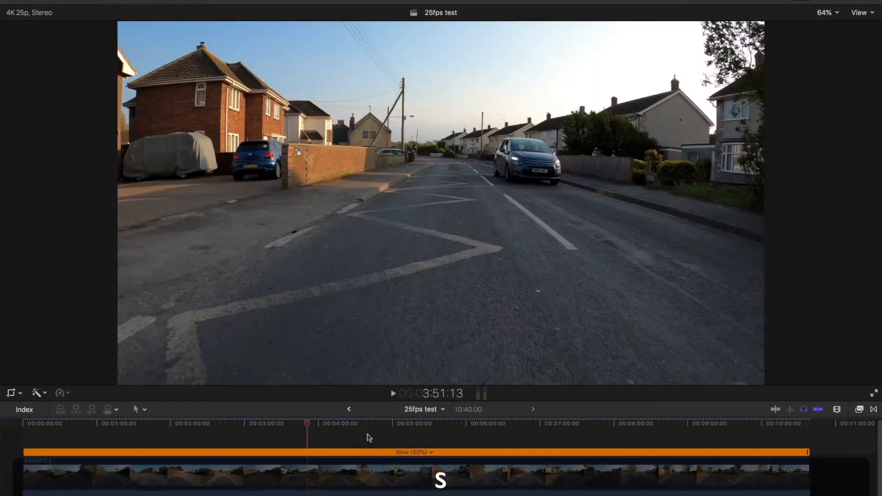
click(369, 437)
key(space)
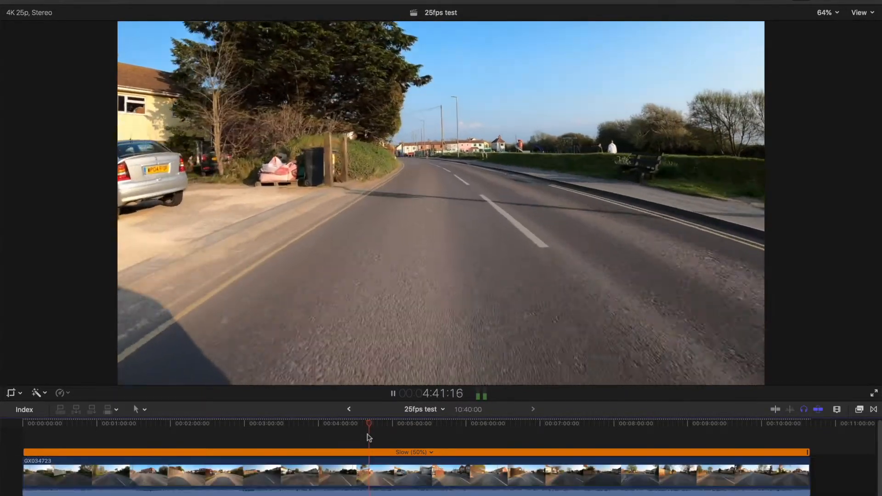
click(873, 394)
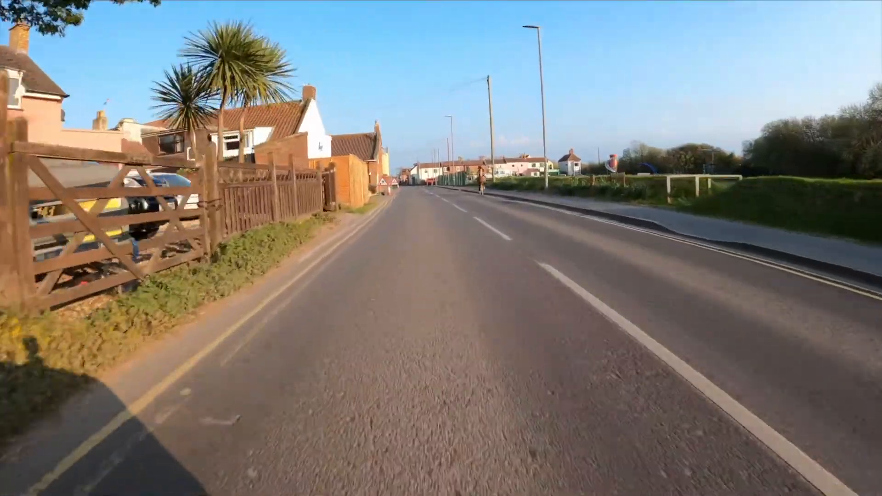